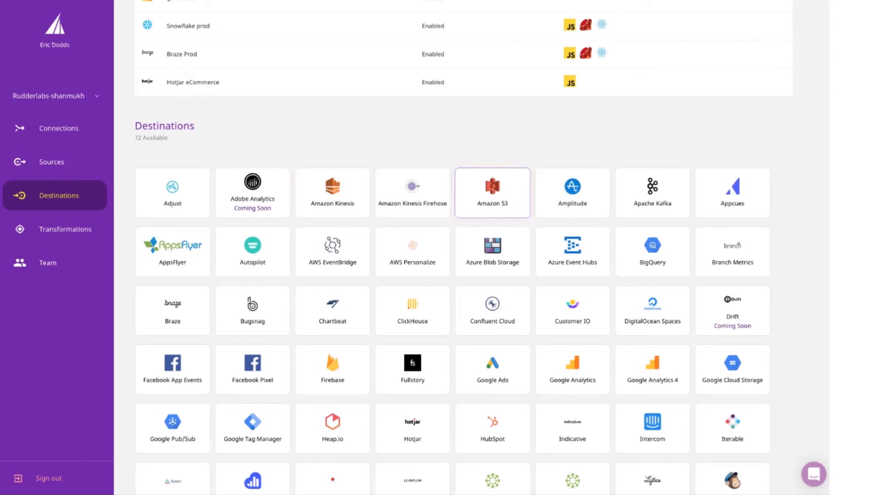
Step: Look through the catalogue of available destinations
scroll(492, 193, "down", 5)
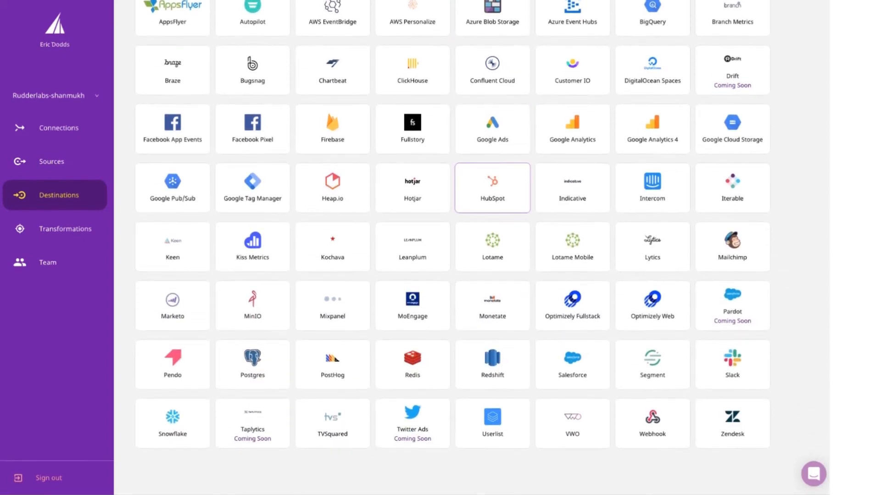
scroll(492, 193, "up", 6)
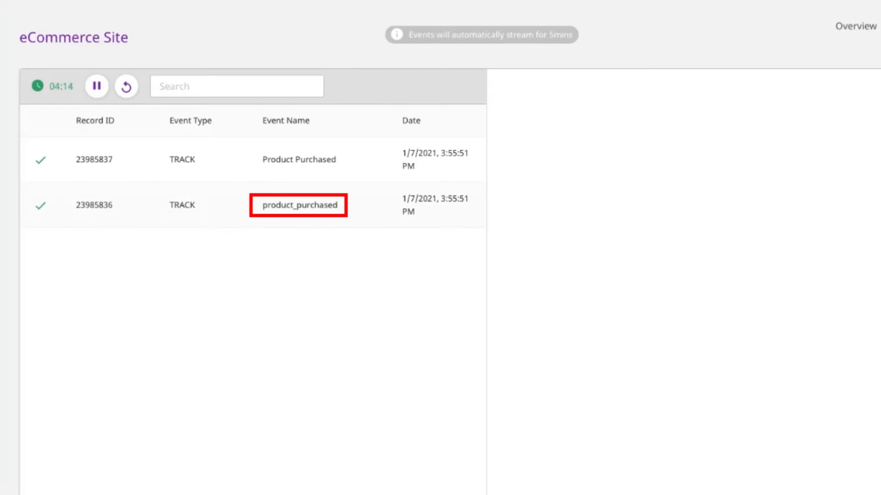
Step: Check the product_purchased live event of eCommerce Site, then open the Rename product_purchased transformation and review its code
left_click_drag(337, 205, 262, 205)
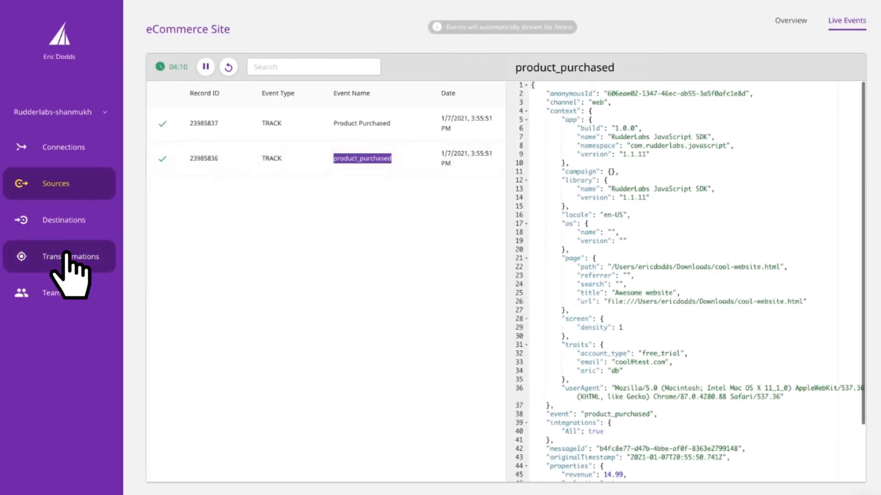
left_click(67, 253)
left_click(247, 103)
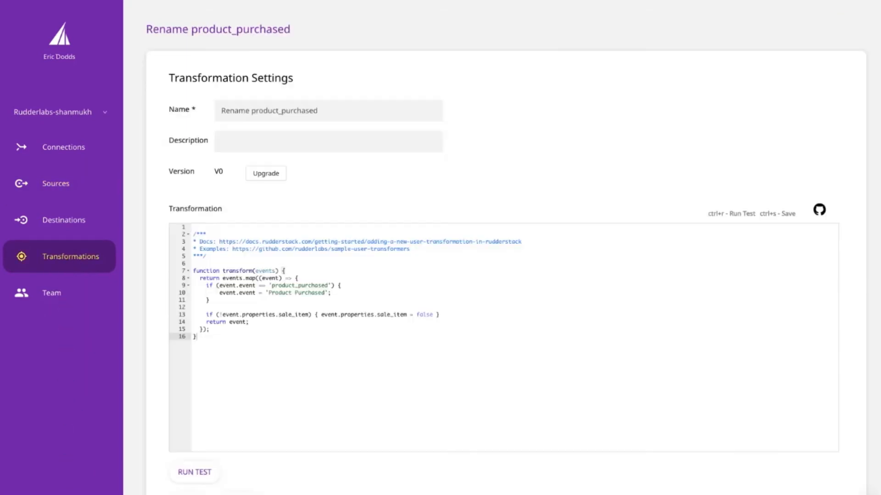
left_click_drag(207, 307, 193, 286)
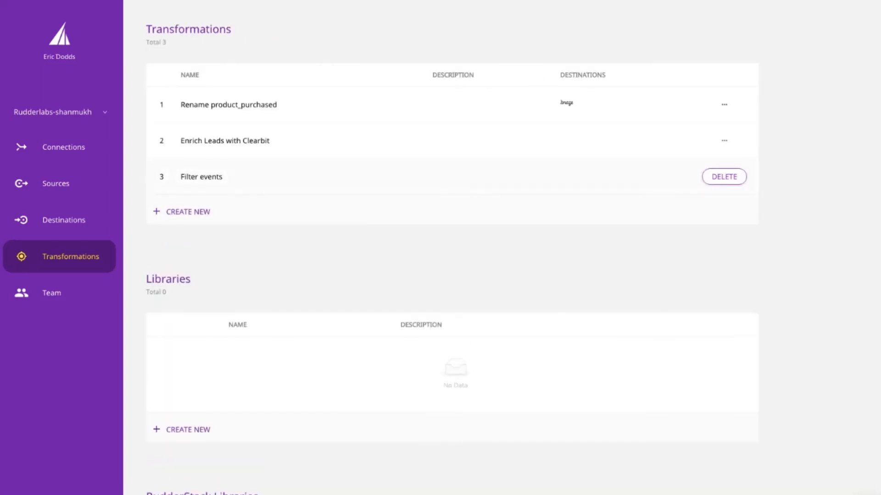
Step: Open the Filter events transformation and read through its event-filtering code
left_click(186, 174)
scroll(459, 285, "down", 3)
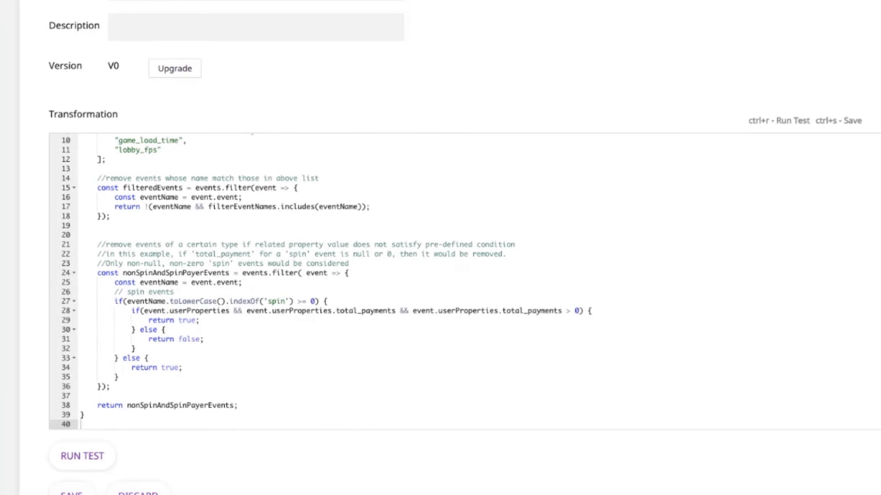
scroll(459, 281, "up", 3)
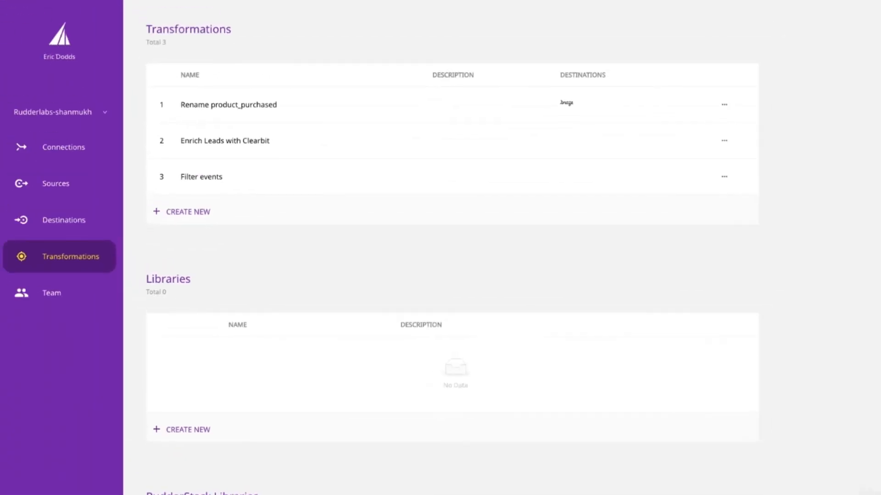
Step: Open the Enrich Leads with Clearbit transformation and highlight the Clearbit request URL in its code
left_click(225, 140)
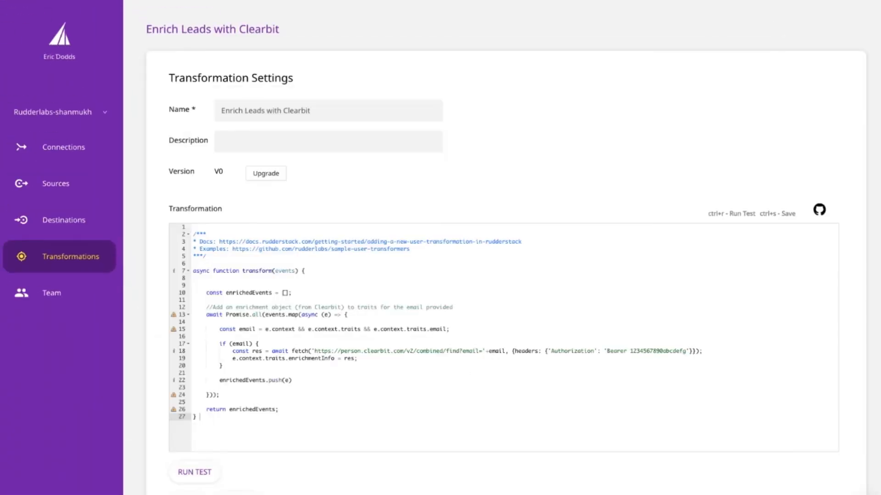
left_click_drag(314, 351, 502, 351)
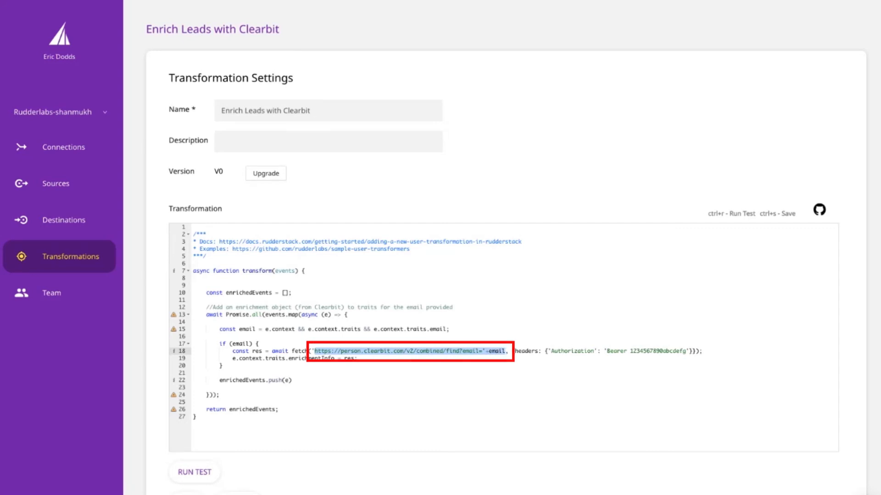
Step: Run the test of the Clearbit transformation on the sample track events and compare the events with the output
scroll(504, 275, "down", 5)
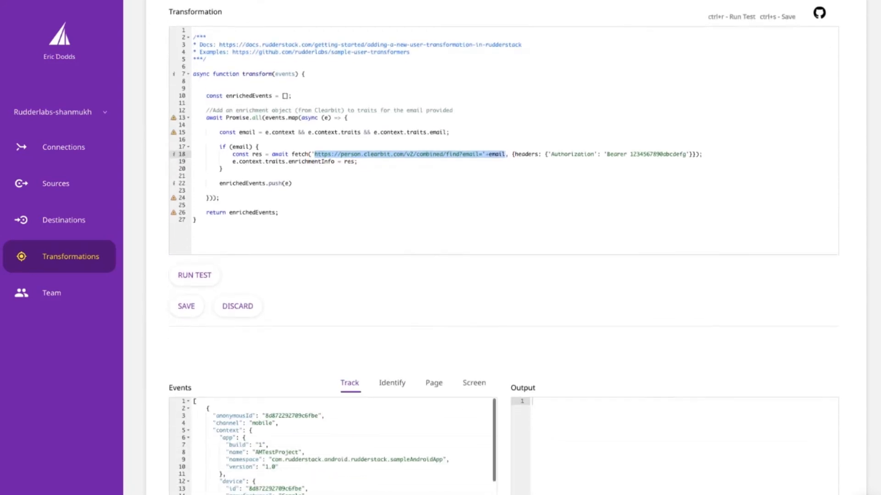
scroll(185, 255, "down", 1)
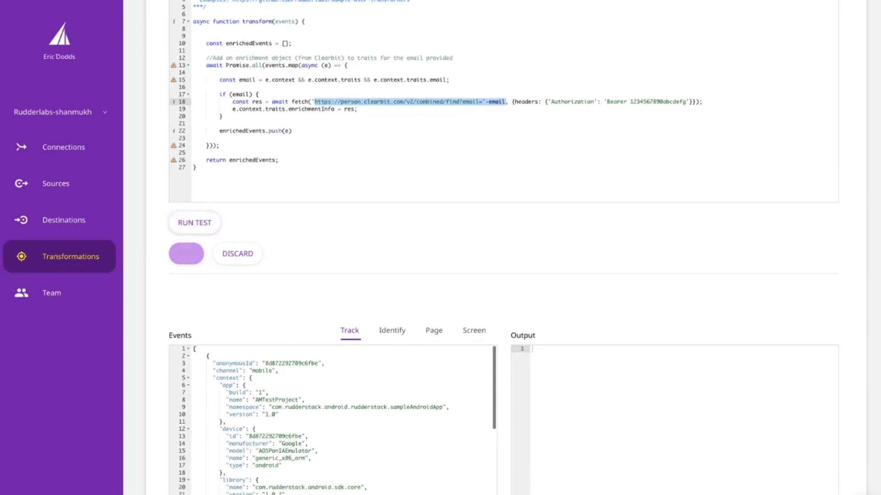
scroll(333, 419, "down", 3)
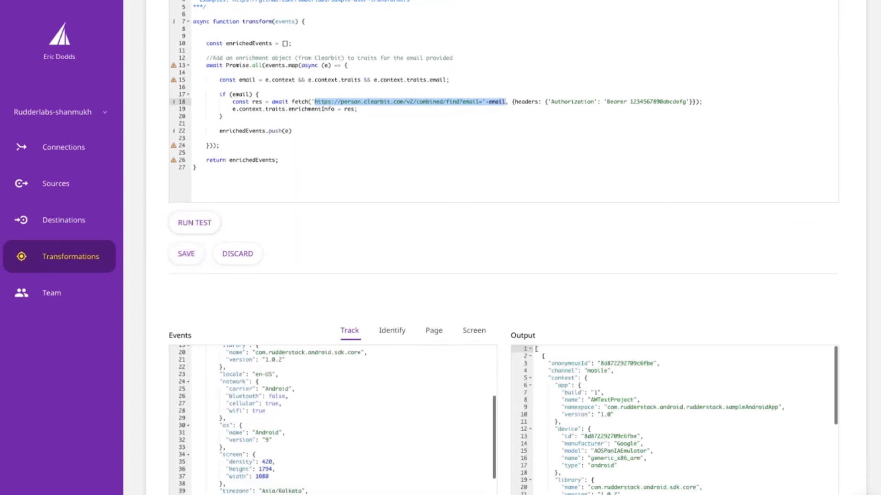
scroll(333, 420, "up", 2)
scroll(674, 420, "down", 3)
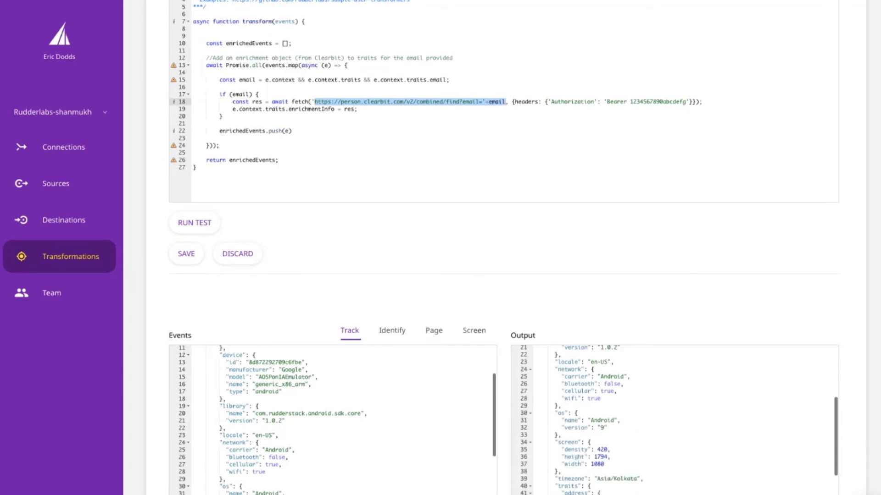
scroll(675, 419, "up", 3)
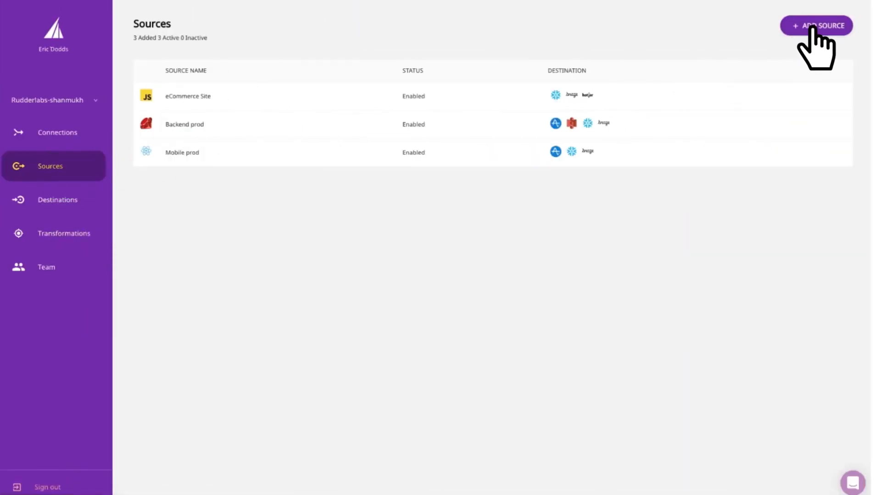
Step: Add a Salesforce cloud source named "Salesforce dev" that uses the existing account credentials
left_click(808, 26)
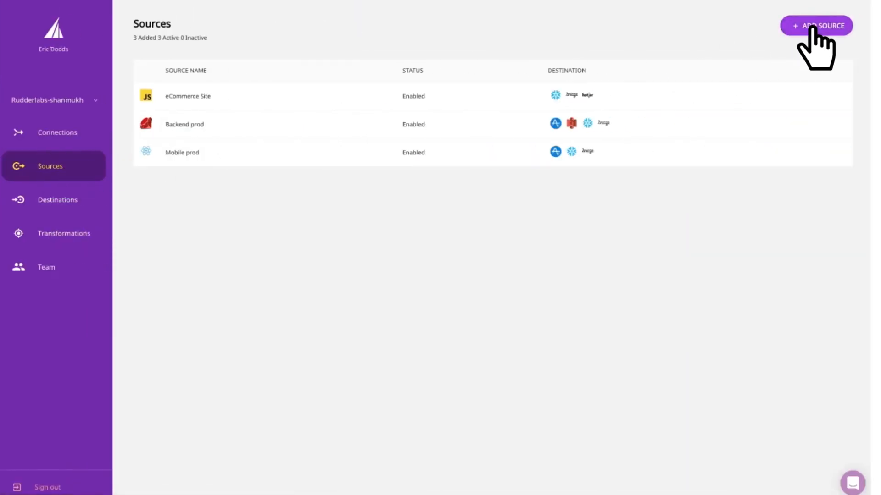
scroll(493, 229, "down", 2)
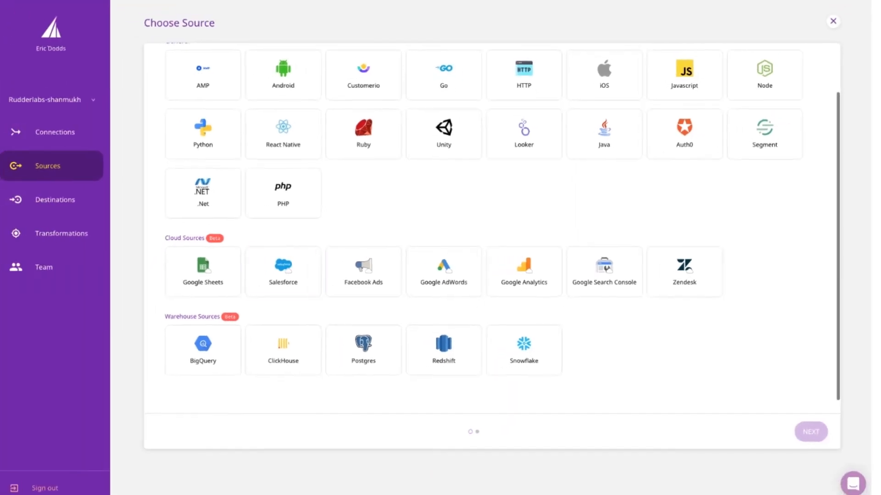
left_click(197, 277)
left_click(810, 431)
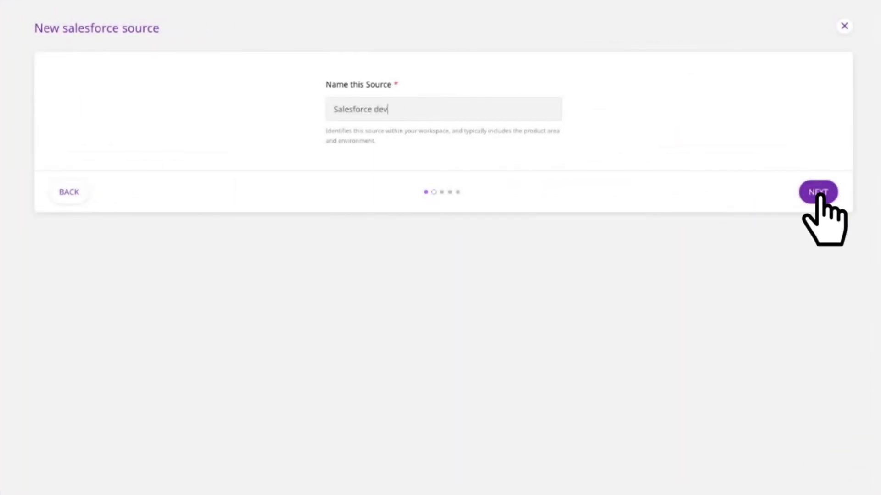
left_click(813, 191)
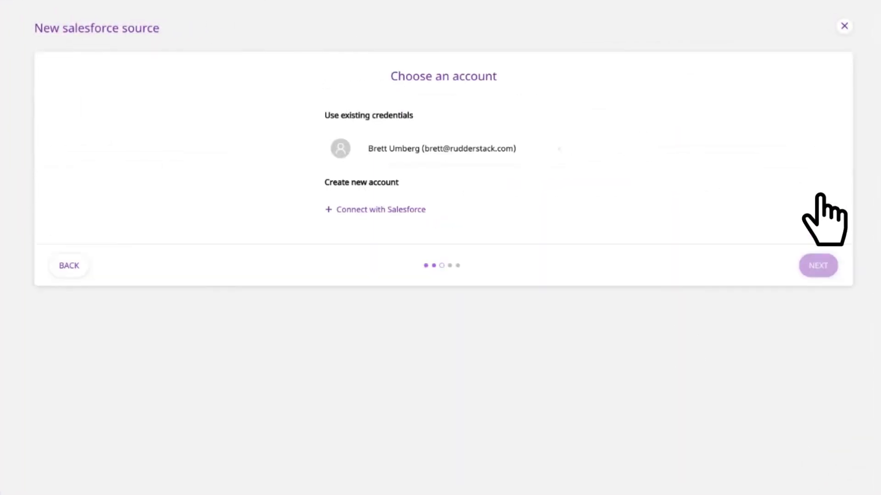
left_click(395, 147)
left_click(817, 251)
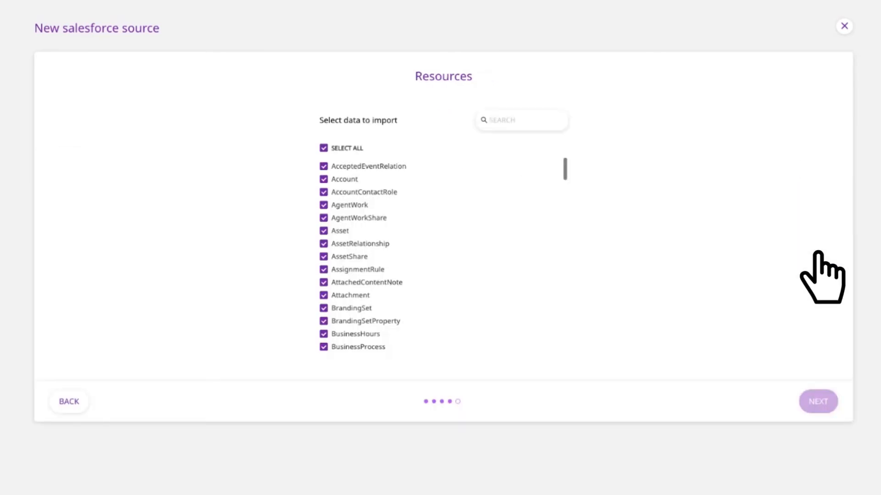
Step: Limit the Salesforce import to the Lead resource only and choose Snowflake as the source's destination
left_click(323, 148)
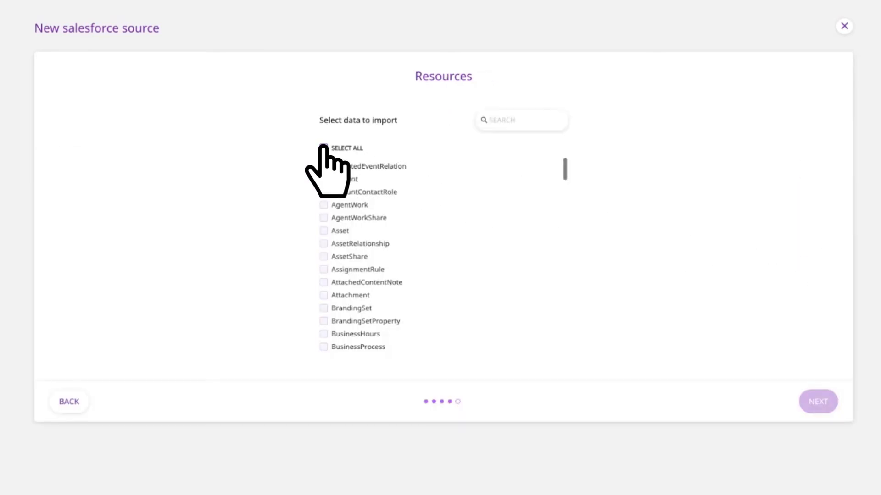
type("lead")
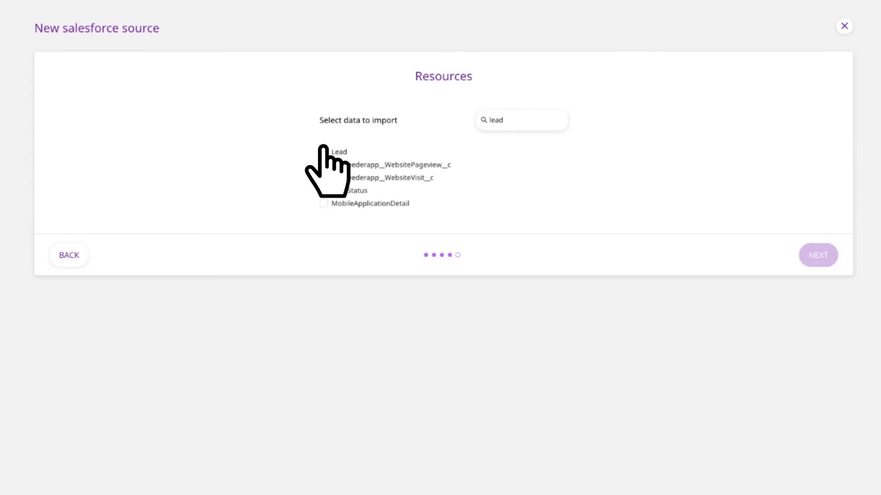
left_click(323, 151)
left_click(818, 253)
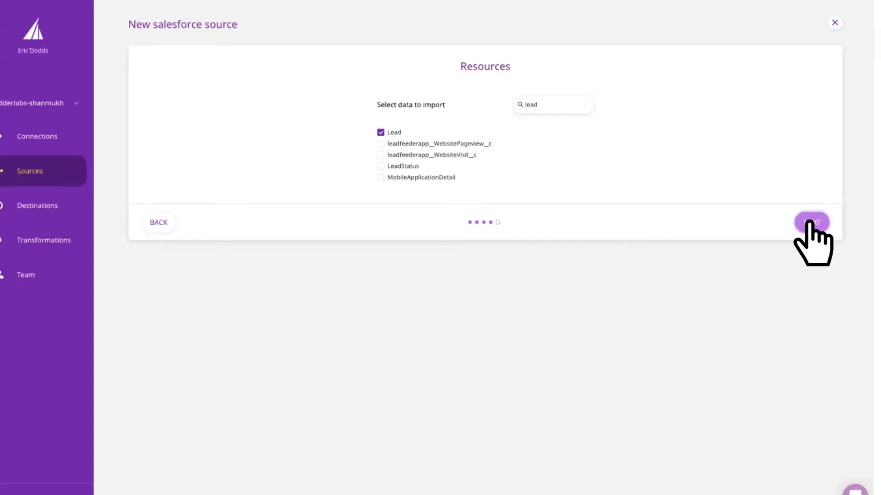
left_click(801, 180)
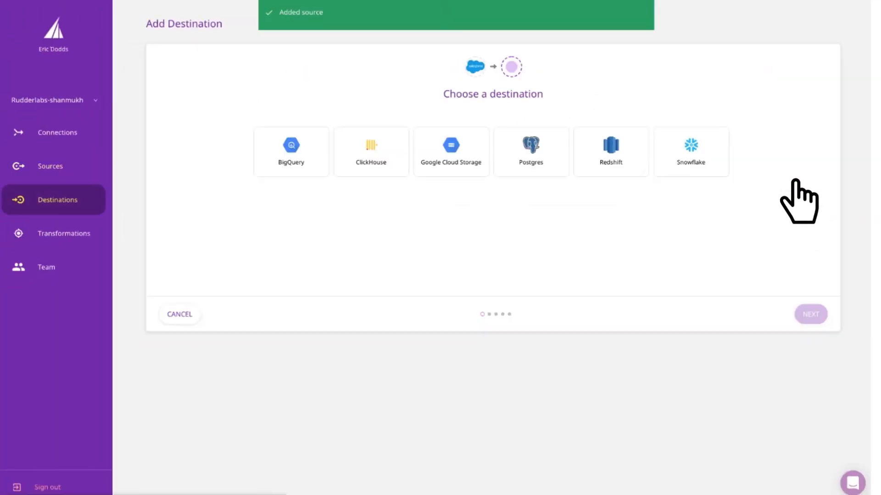
left_click(691, 152)
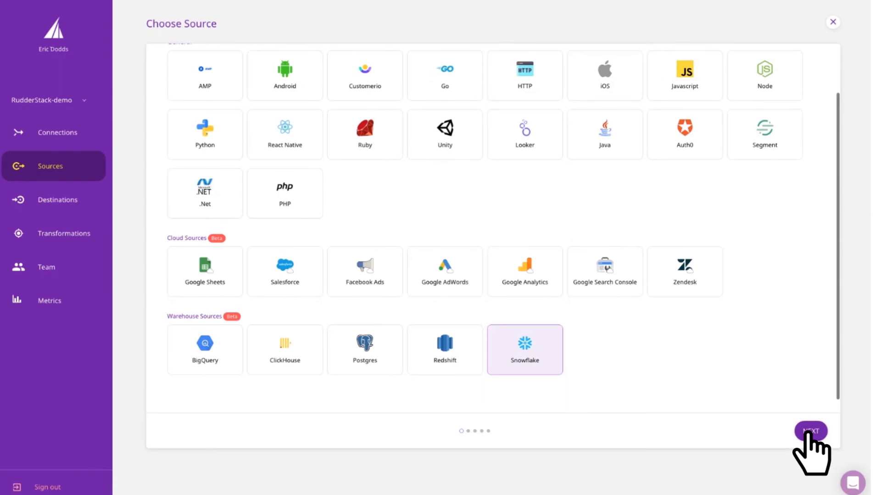
Step: Create a Snowflake warehouse source named "Snowflake" using the last of the existing credentials
left_click(808, 432)
type("S")
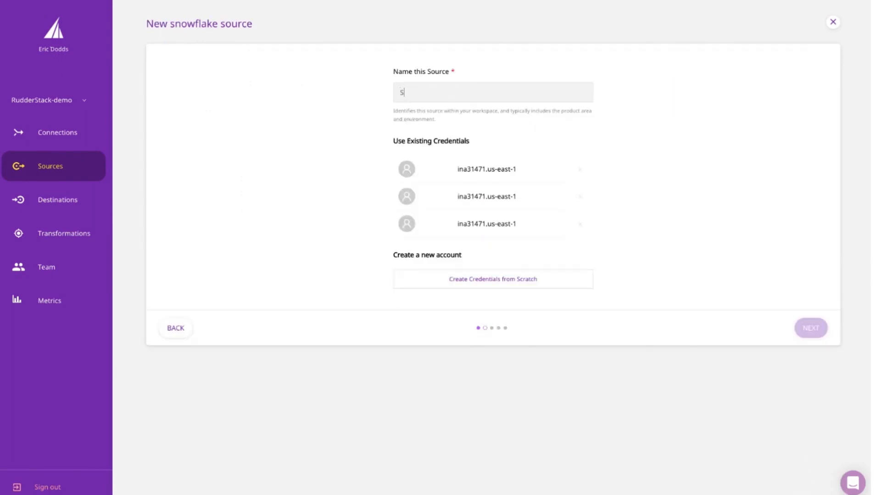
type("nowflake")
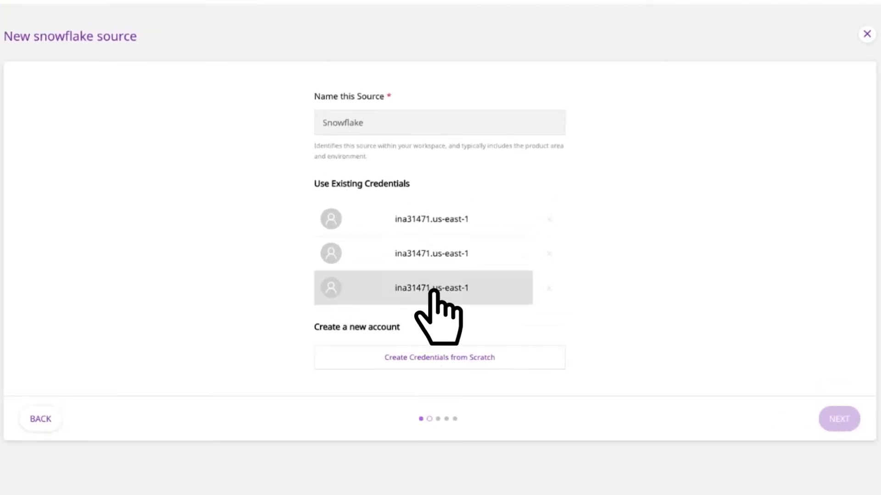
left_click(433, 290)
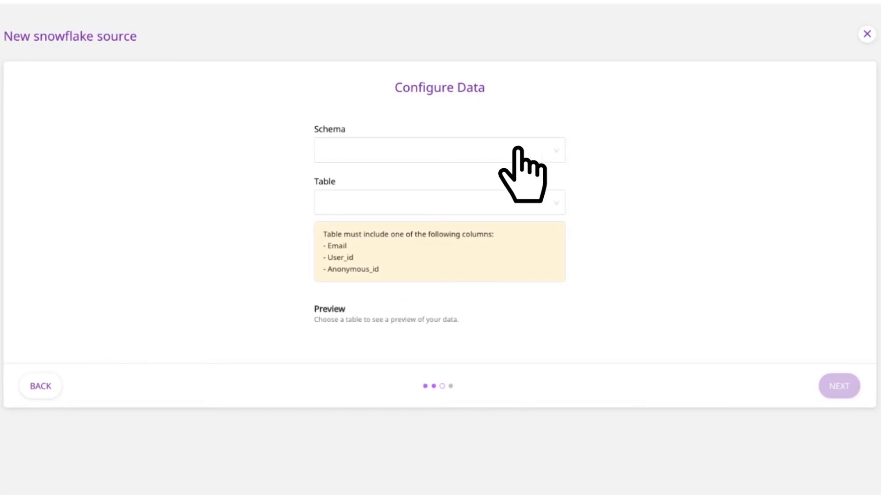
Step: Configure the Snowflake source data with schema LEADSCORING_DEMO_SCHEMA and table LEAD_SCORES
left_click(367, 150)
left_click(370, 176)
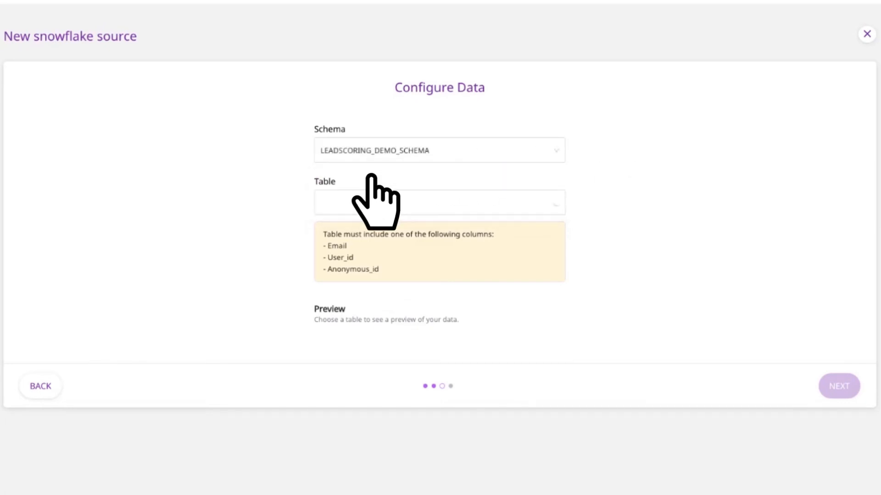
left_click(373, 202)
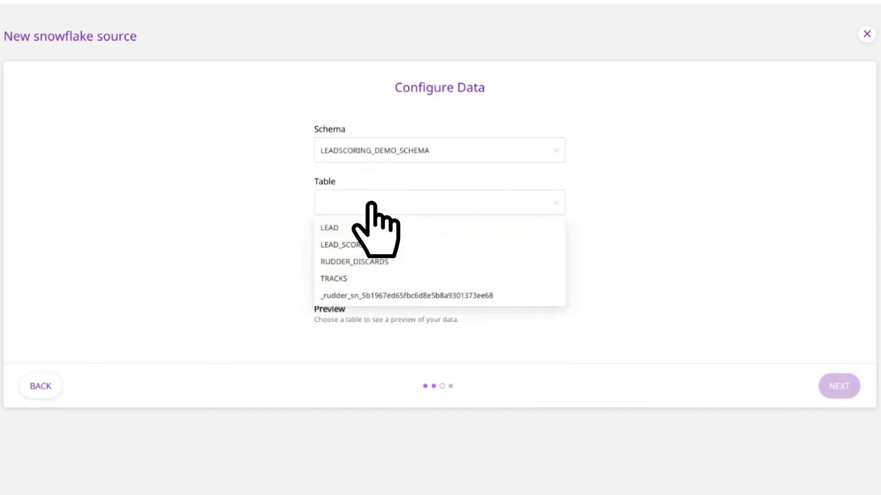
left_click(374, 245)
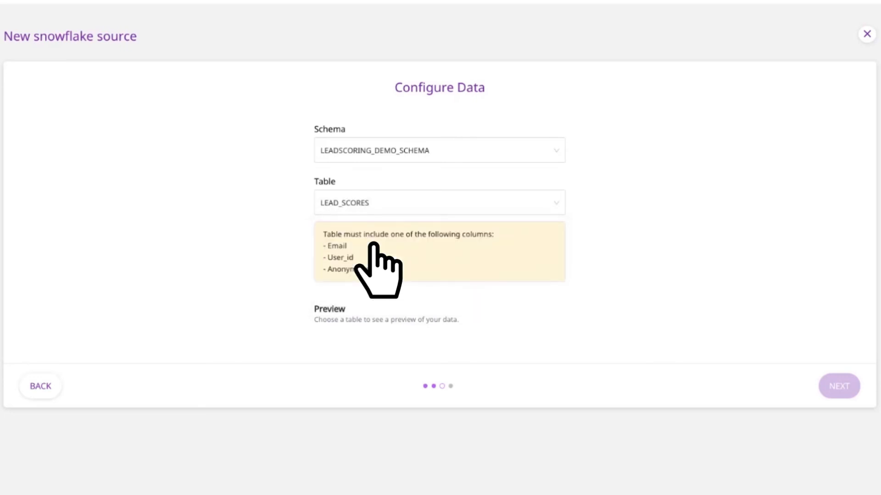